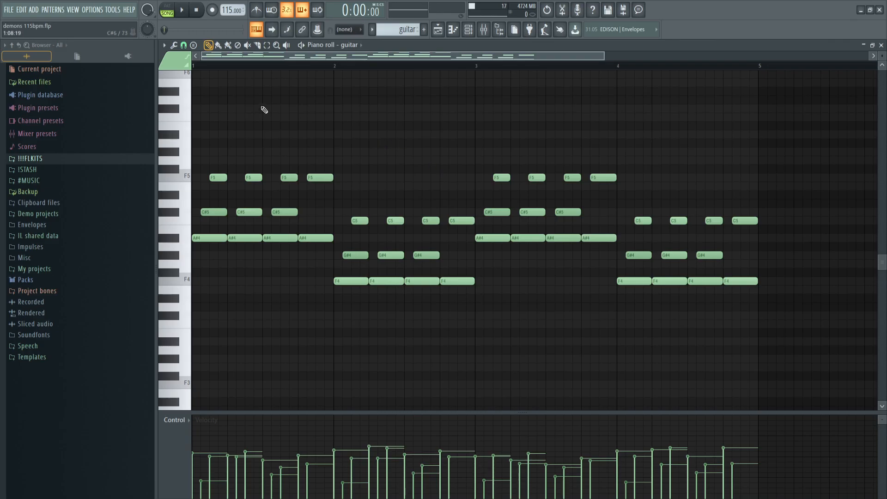
Set the piano roll's scale highlighting to Minor Harmonic with F as the root note.
click(165, 44)
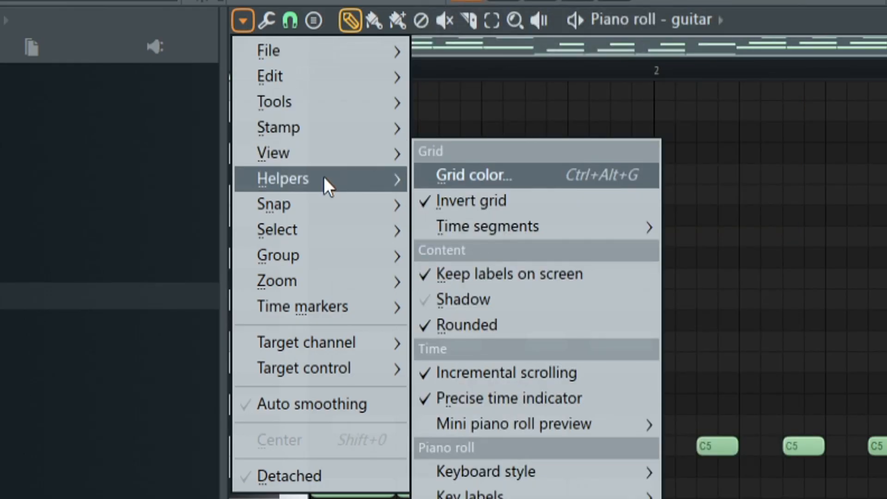
mouse_move(324, 179)
mouse_move(545, 210)
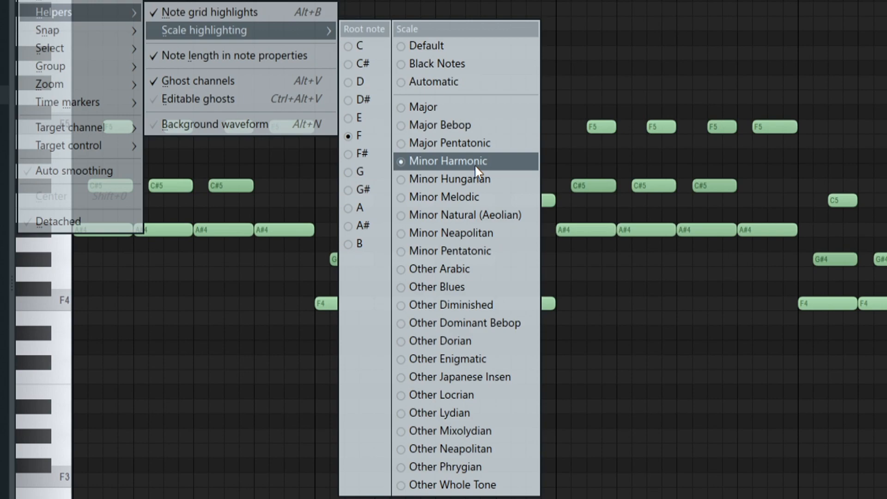
click(416, 160)
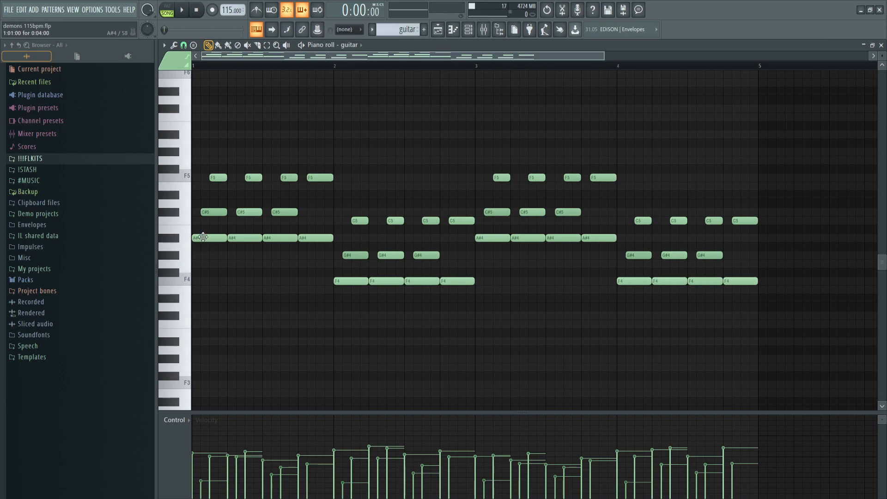
Try placing an extra C#5 note at the start of bar 1, above the first A#4 note of the guitar part.
scroll(203, 237, up, 5)
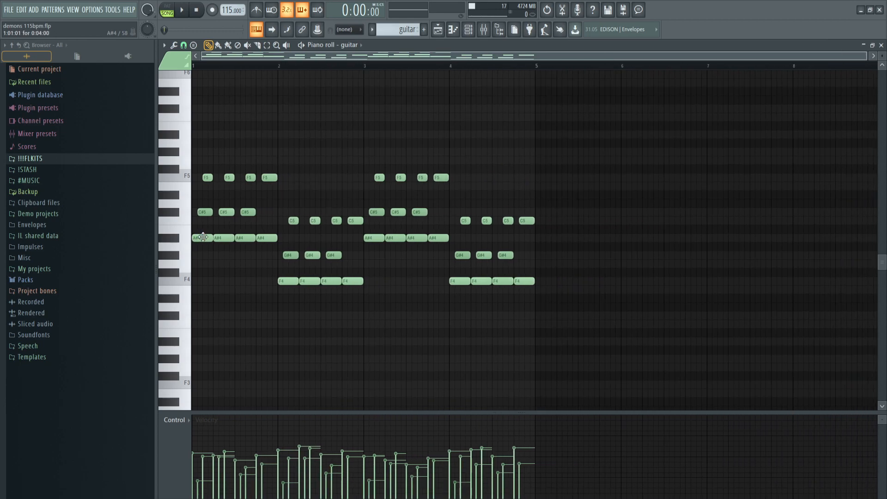
click(216, 242)
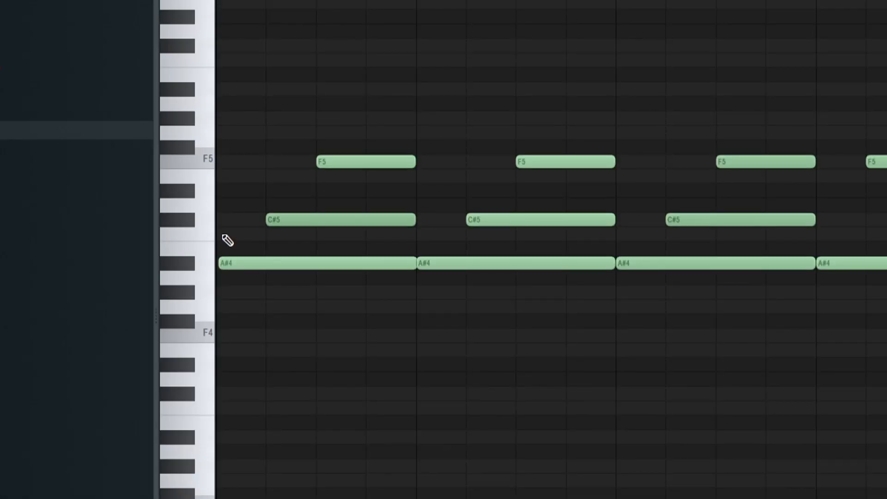
click(224, 216)
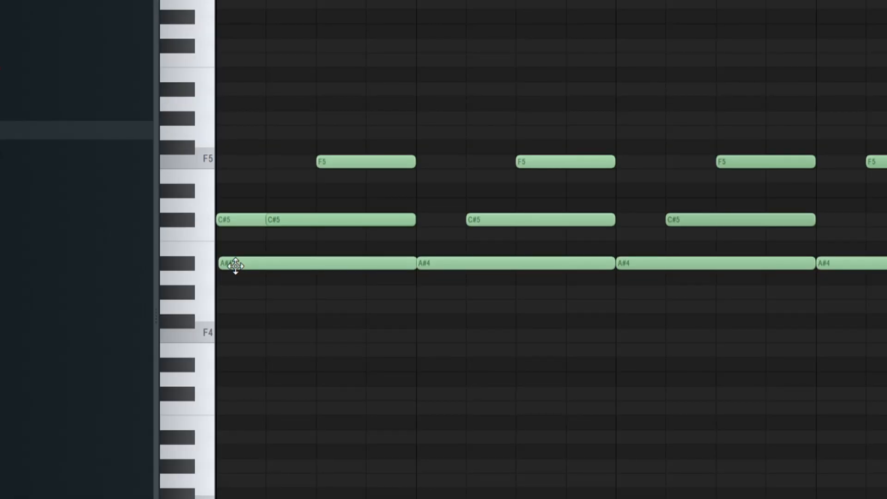
click(235, 265)
click(236, 220)
click(236, 157)
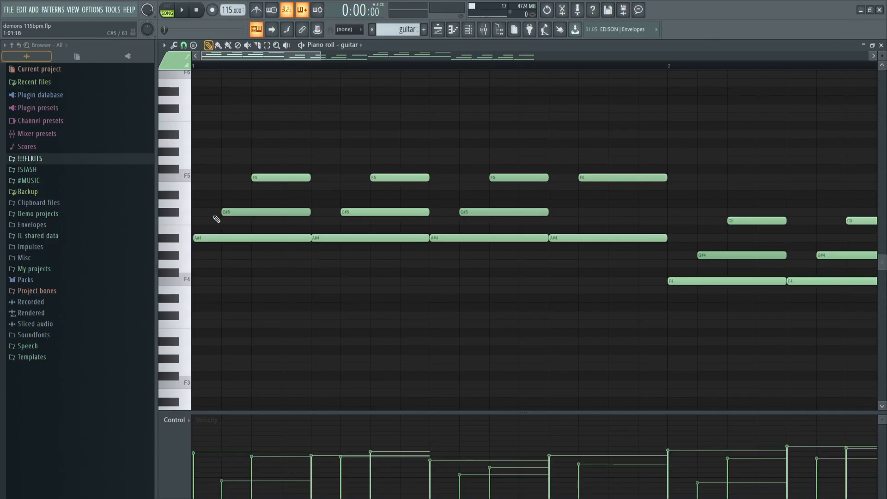
Examine how the A#4, C#5 and F5 notes are staggered across the first bar of the guitar part.
mouse_move(234, 212)
mouse_down()
mouse_move(219, 213)
mouse_move(239, 212)
mouse_up()
mouse_move(260, 178)
mouse_down()
mouse_move(206, 181)
mouse_move(263, 179)
mouse_up()
scroll(297, 269, down, 2)
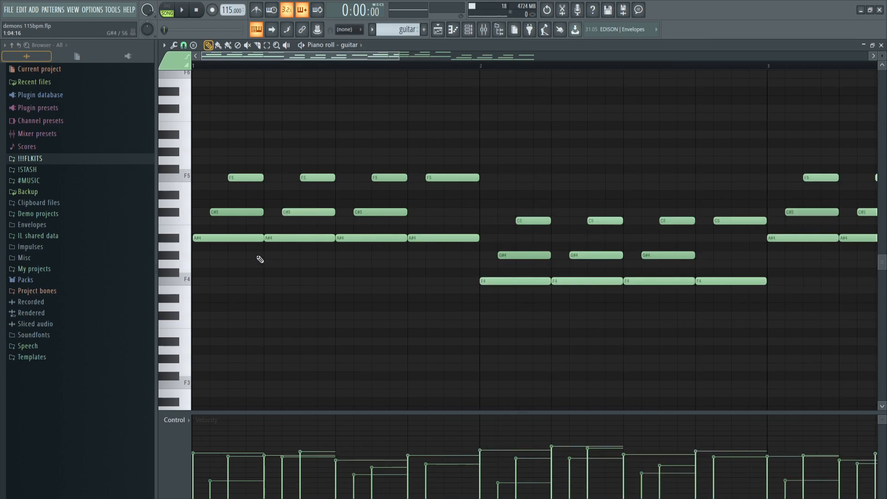
drag(225, 259, 396, 145)
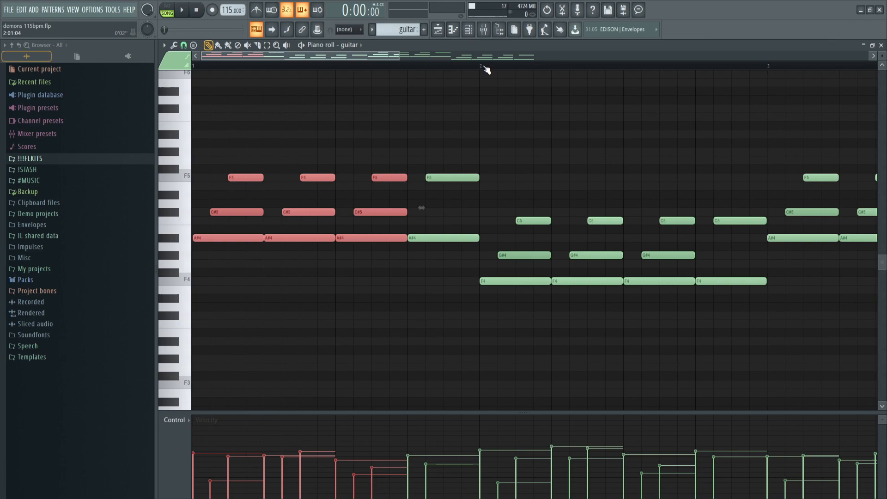
scroll(446, 222, up, 3)
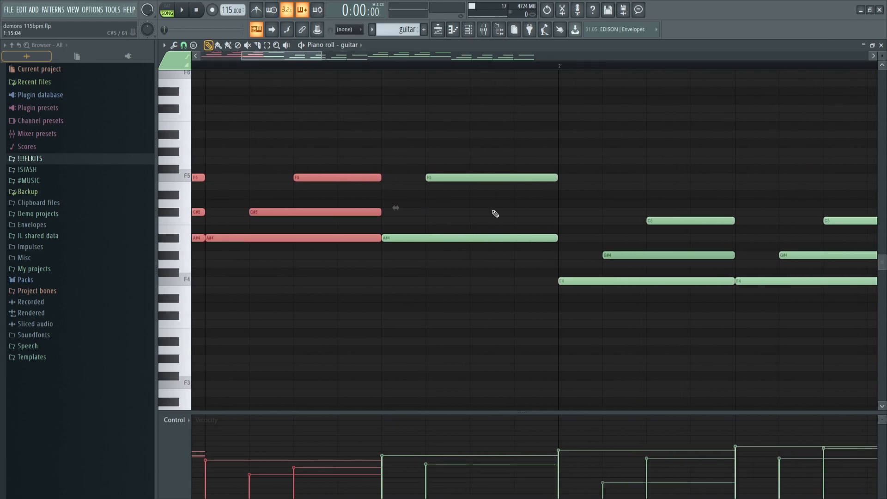
click(511, 205)
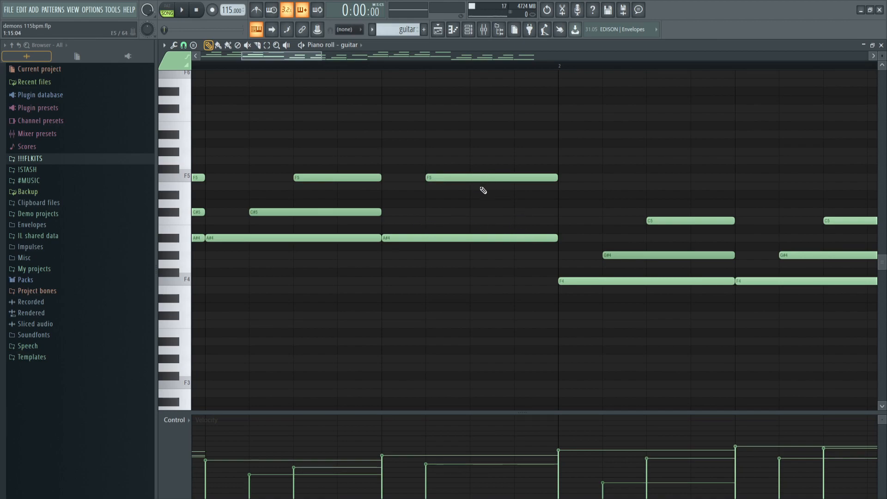
scroll(479, 183, down, 3)
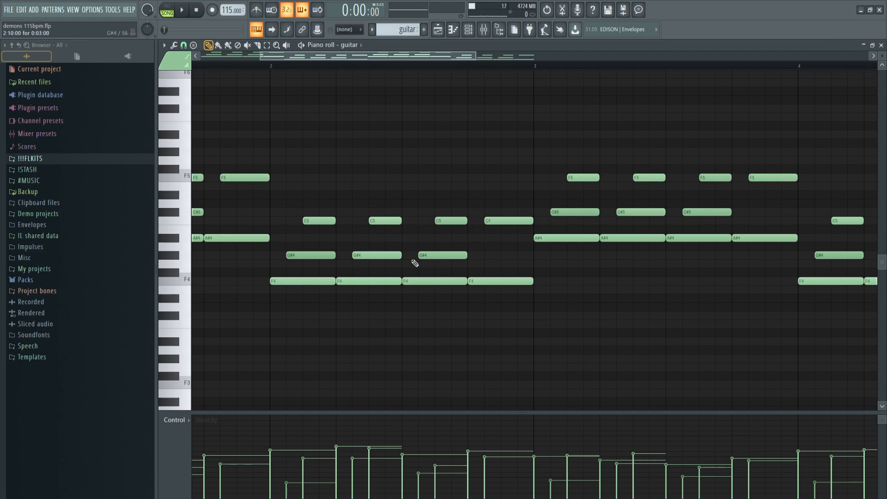
Select the guitar notes in bar 2 and transpose them up five semitones.
drag(282, 310, 540, 149)
key(Up)
key(Up)
key(Up)
key(Up)
key(Up)
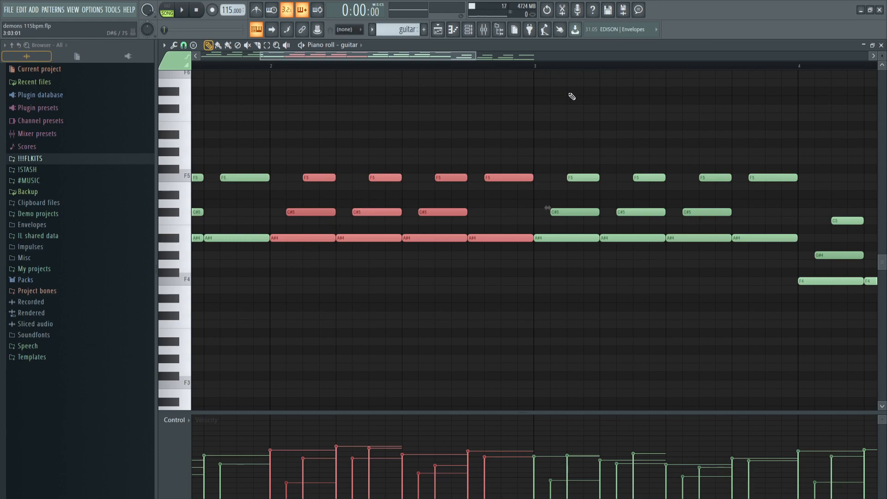
Transpose the selected bar 2 guitar notes back down five semitones.
key(Down)
key(Down)
key(Down)
key(Down)
key(Down)
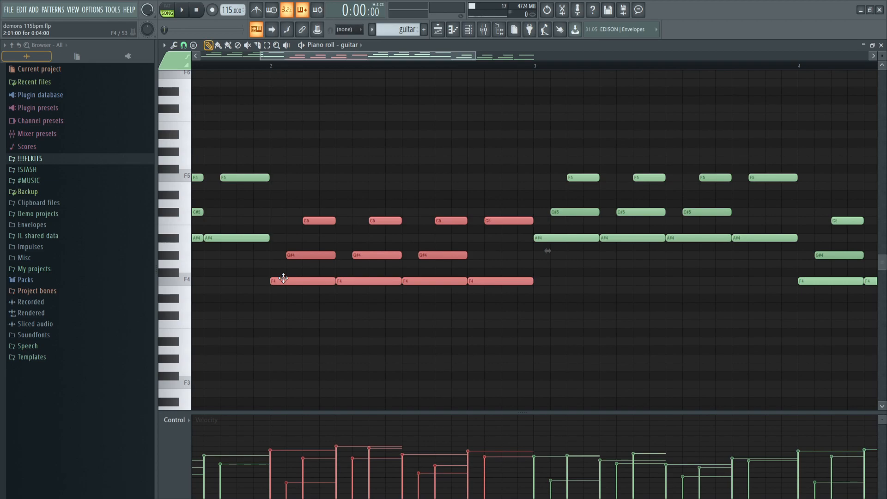
Review the first two bars of the guitar part against the whole four-bar pattern, and play it back.
scroll(283, 277, down, 3)
drag(397, 293, 192, 158)
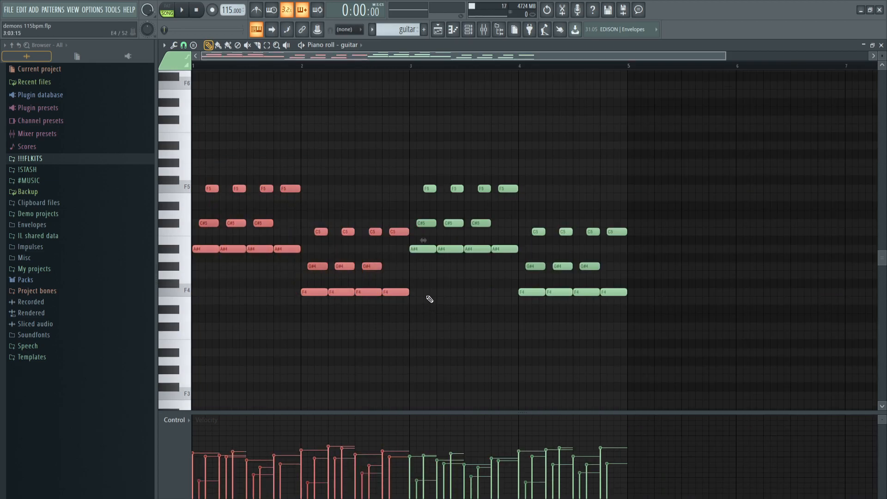
drag(607, 312, 198, 148)
click(198, 148)
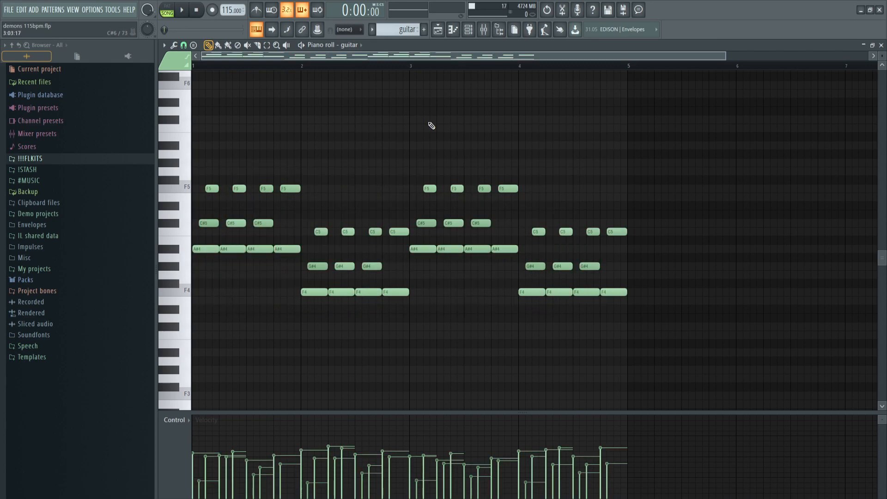
key(space)
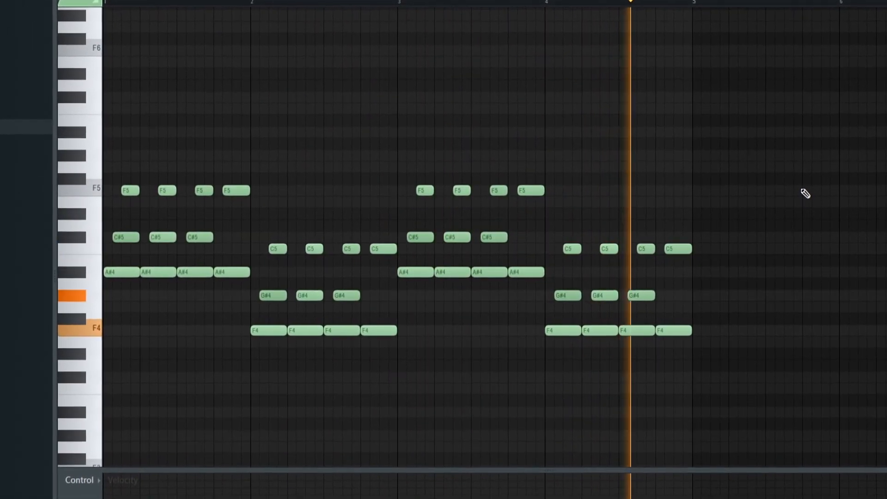
key(space)
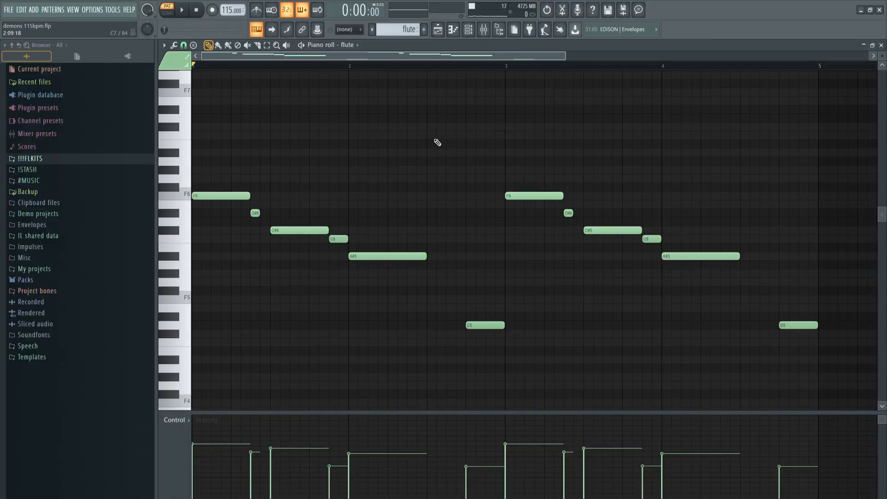
Play back the flute melody and highlight its two D5 notes at the ends of bars 2 and 4.
key(space)
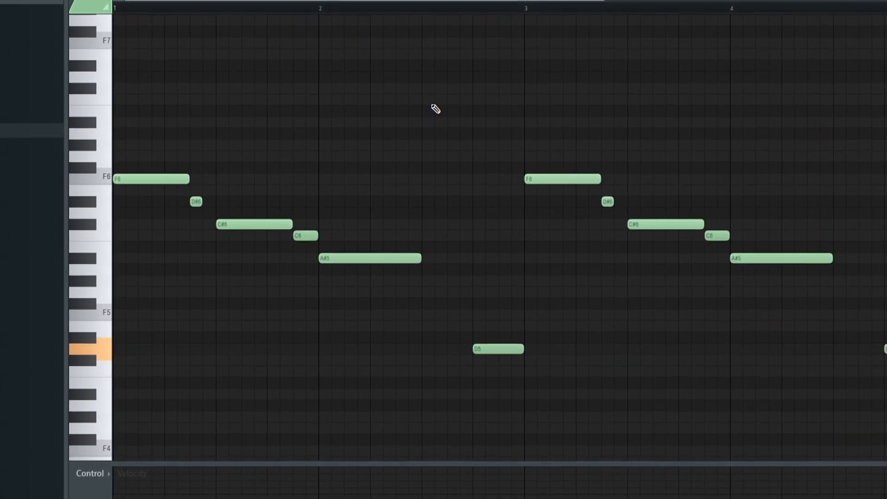
scroll(489, 269, down, 4)
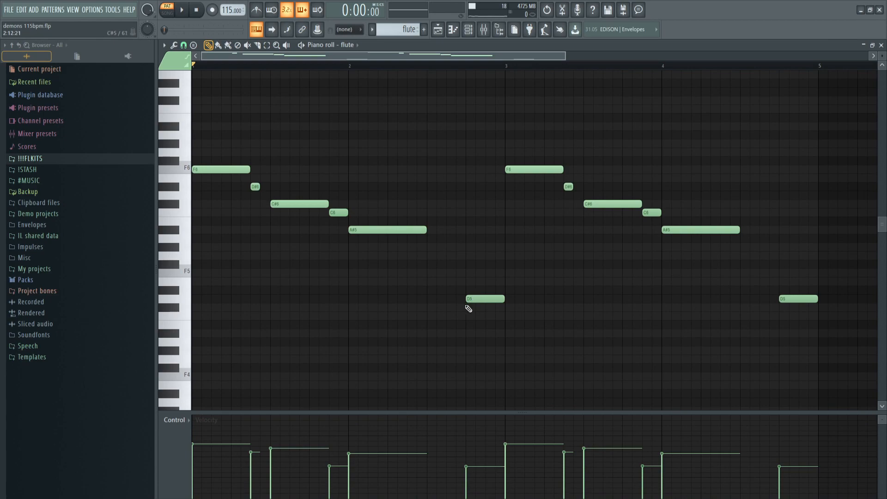
drag(460, 306, 832, 298)
click(606, 315)
click(482, 300)
ctrl+shift+click(481, 302)
ctrl+shift+click(796, 299)
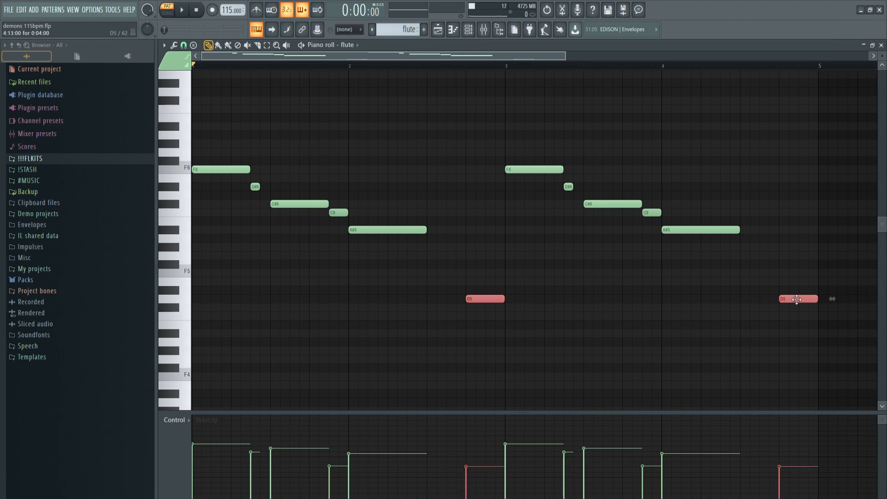
click(556, 321)
Highlight the short D#6 passing notes in bars 1 and 3 of the flute melody for inspection.
mouse_move(245, 175)
mouse_down()
mouse_move(273, 189)
mouse_move(433, 185)
mouse_up()
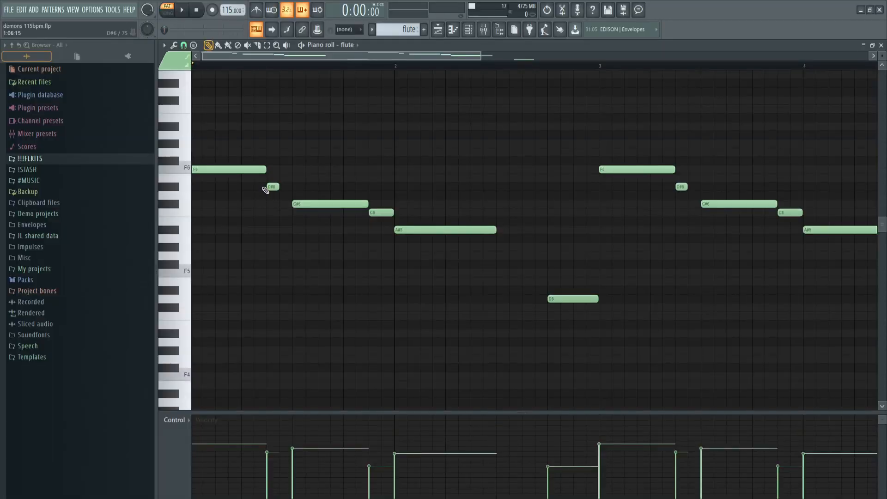
drag(266, 187, 699, 188)
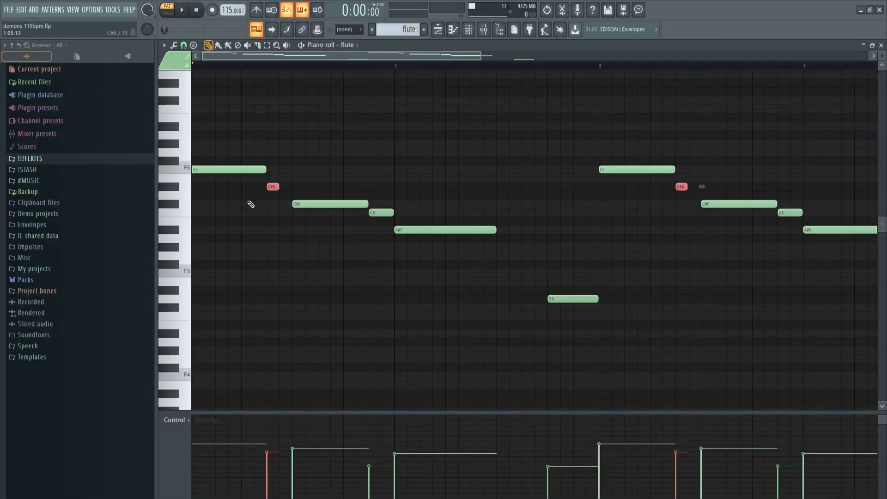
drag(241, 195, 241, 152)
ctrl+click(330, 224)
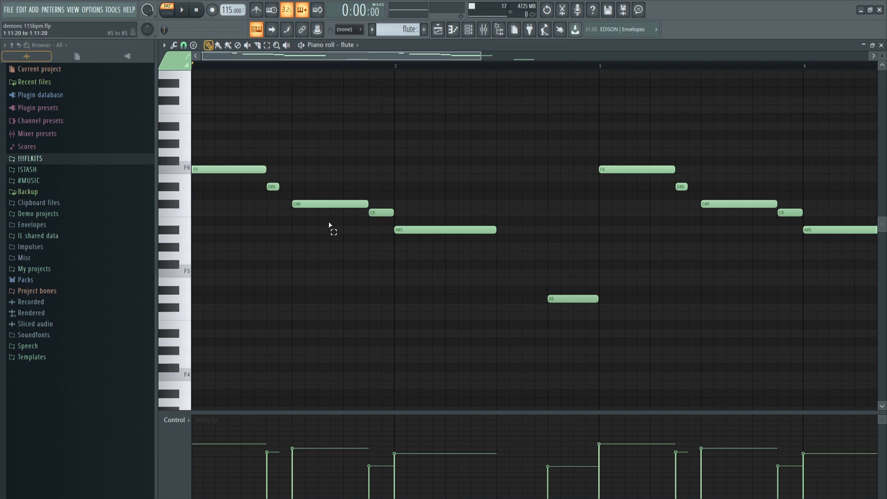
drag(258, 188, 575, 189)
drag(708, 188, 269, 186)
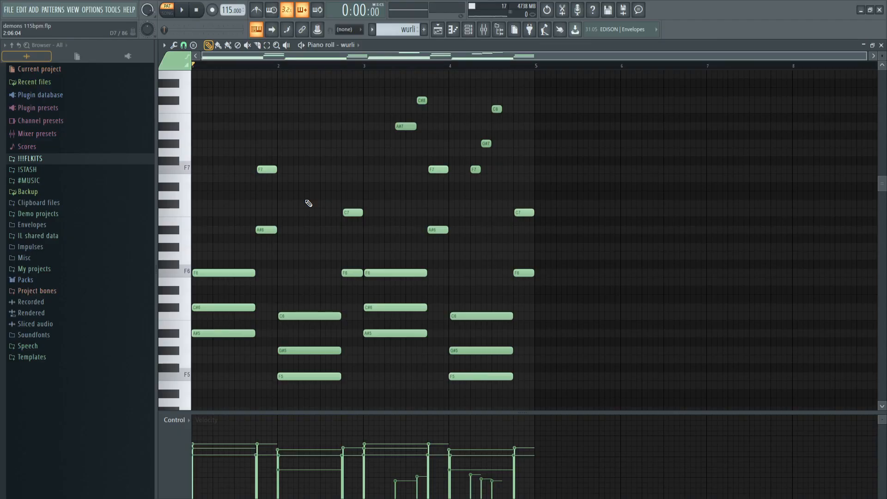
Inspect the wurli chords in the first two bars and the A#6 and F7 notes ending bar 1.
drag(323, 397, 189, 267)
ctrl+click(275, 301)
scroll(275, 302, down, 1)
scroll(275, 277, up, 2)
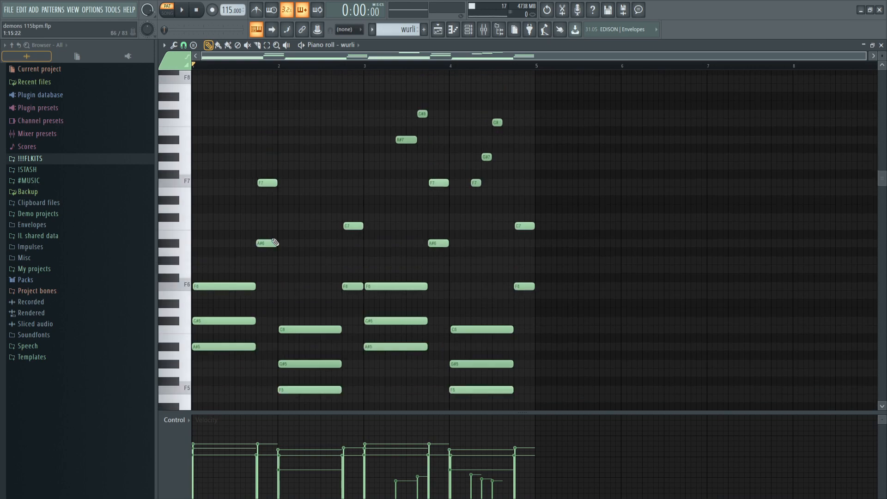
drag(276, 259, 267, 172)
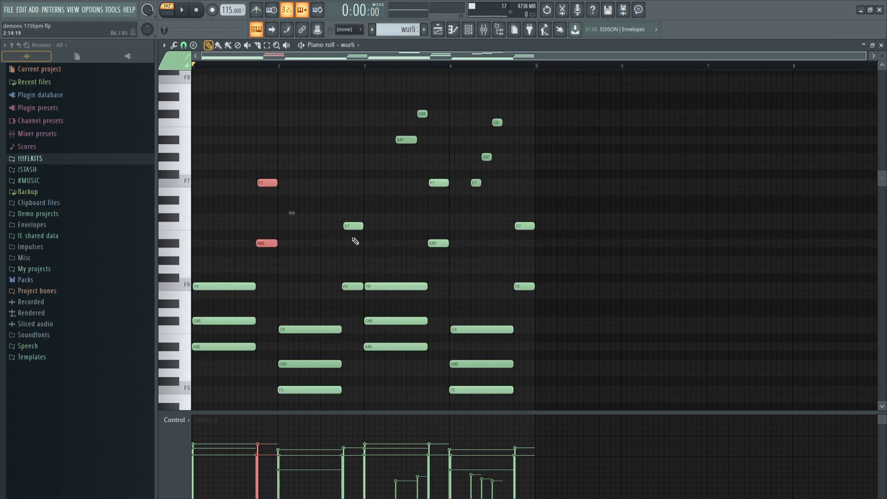
ctrl+click(354, 309)
Inspect the high melody notes above the chords in bars 3 and 4 of the wurli part.
scroll(354, 310, up, 2)
drag(497, 233, 392, 132)
ctrl+click(418, 188)
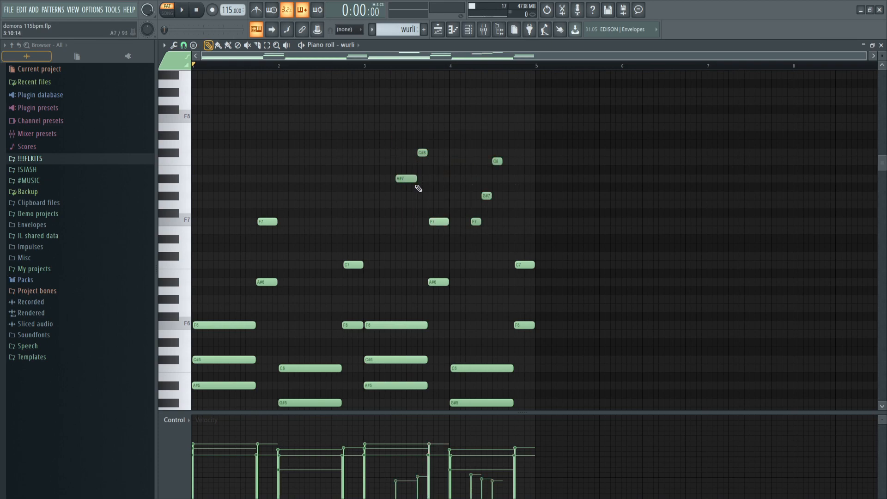
scroll(419, 188, down, 3)
Play back the wurli pattern and the violin pattern.
key(space)
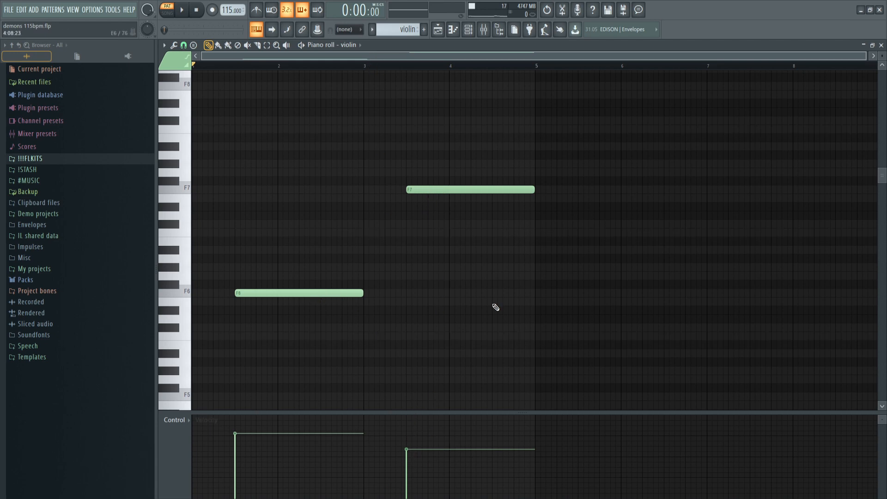
key(space)
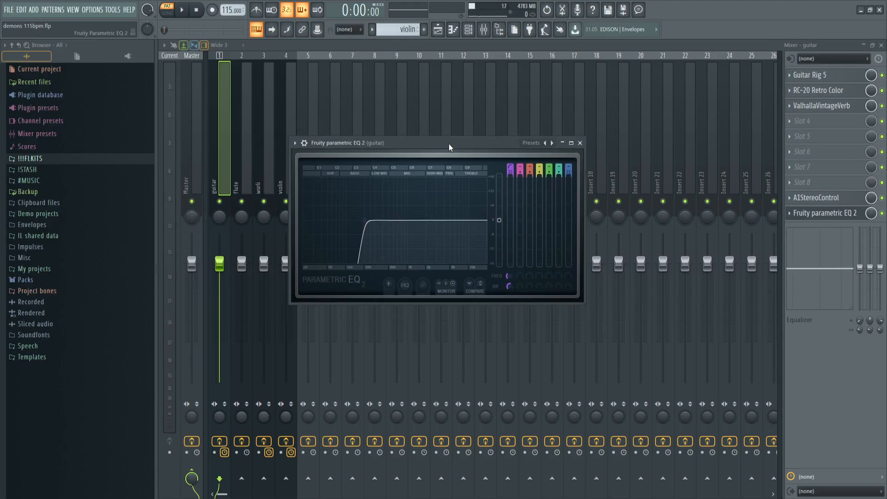
Inspect the low-frequency cut curve in the guitar track's Fruity parametric EQ 2.
drag(366, 249, 370, 223)
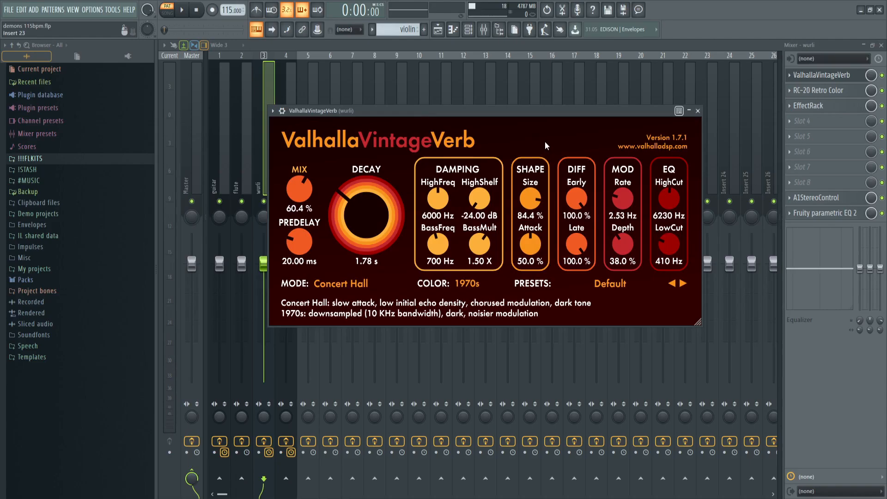
Inspect the wurli track's RC-20 Retro Color effect and the PanMan panner in its EffectRack.
click(826, 92)
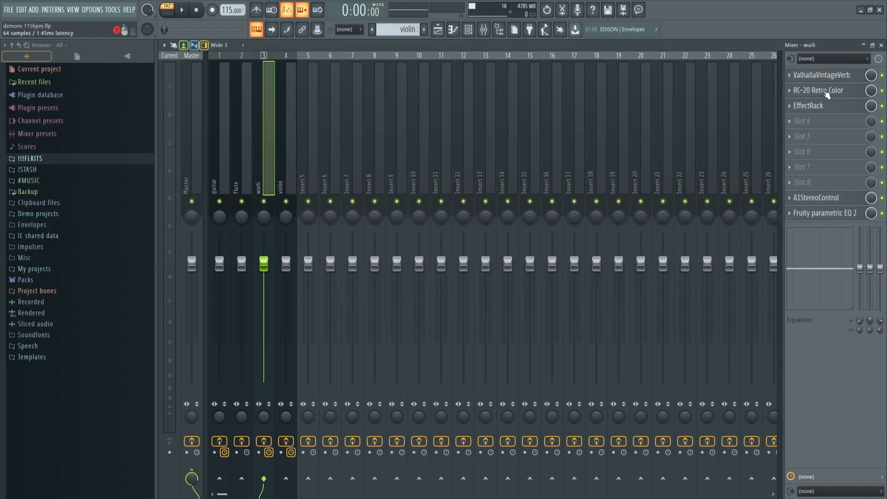
click(813, 106)
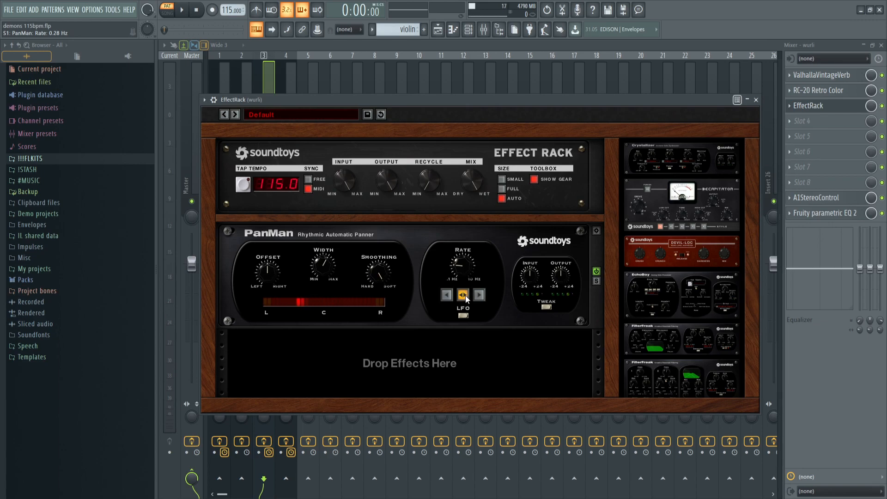
drag(323, 271, 325, 263)
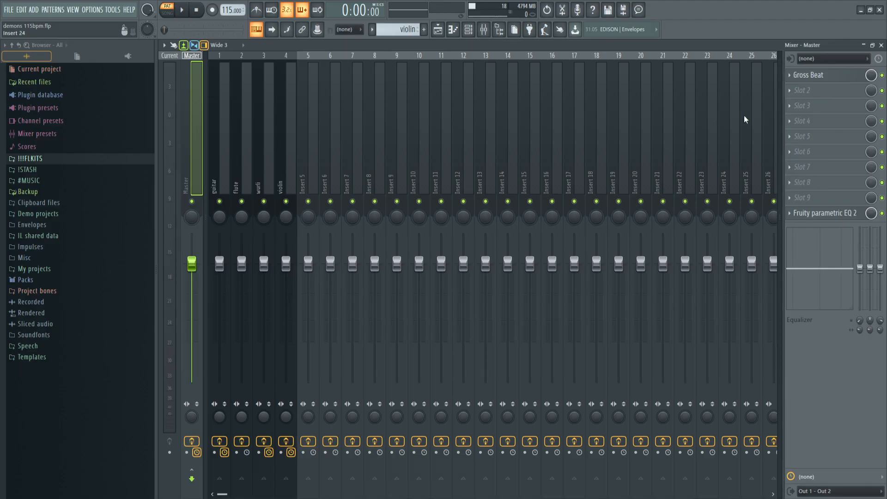
Inspect the Gross Beat time envelope and the low-frequency cut curve in Fruity parametric EQ 2 on the master track.
click(820, 74)
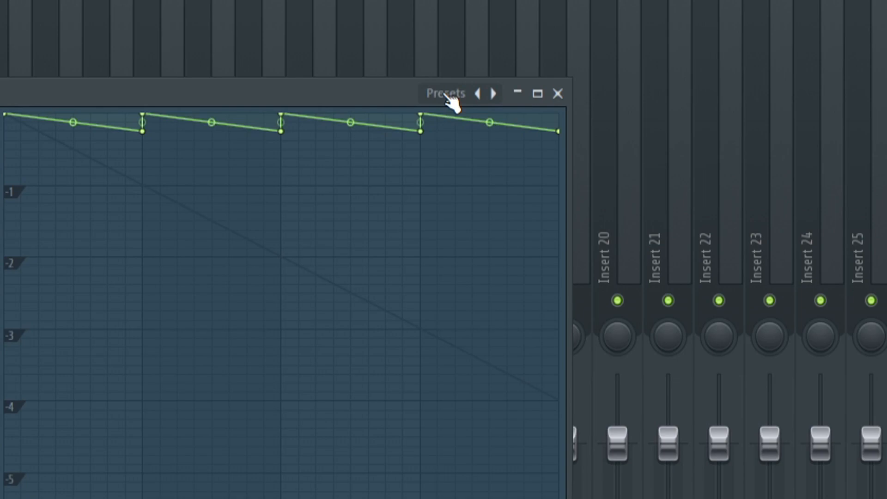
click(446, 93)
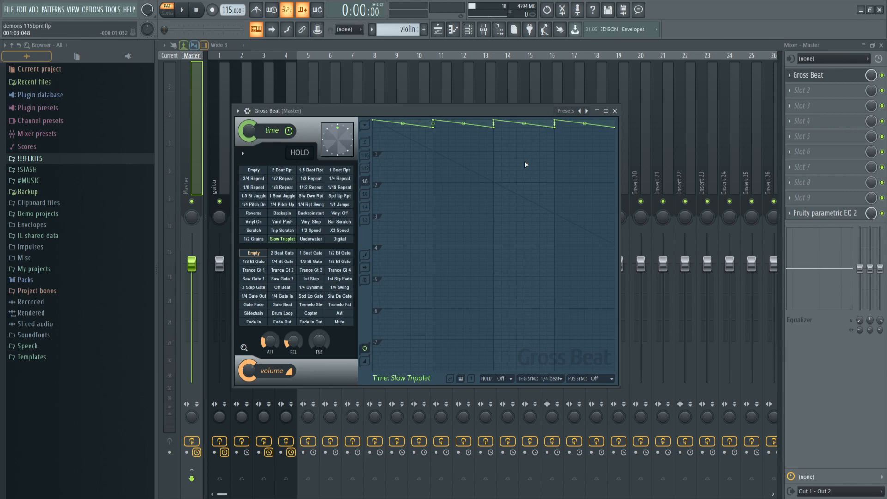
click(825, 213)
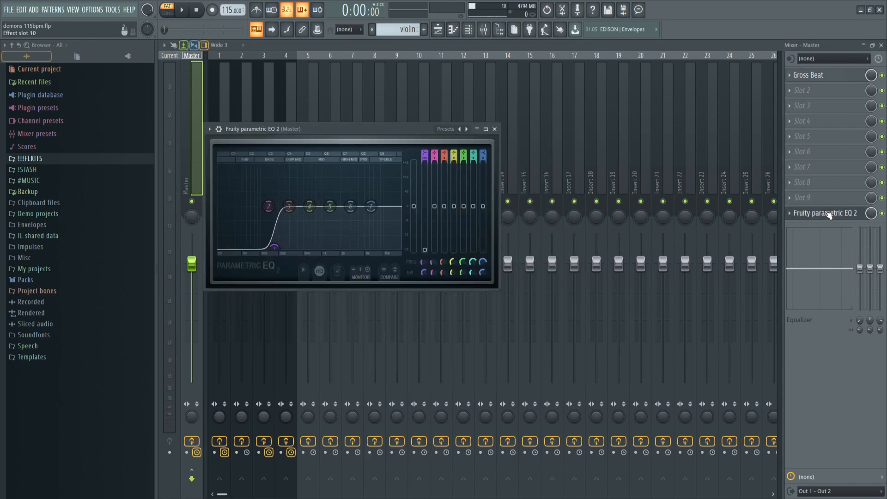
drag(342, 131, 464, 172)
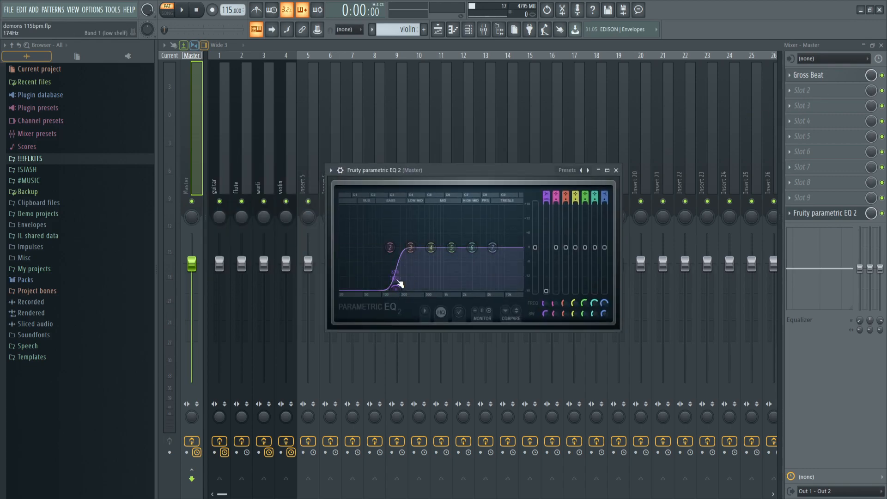
Play back the full guitar, flute, wurli and violin arrangement in the Playlist from bar 1, and stop playback.
key(F5)
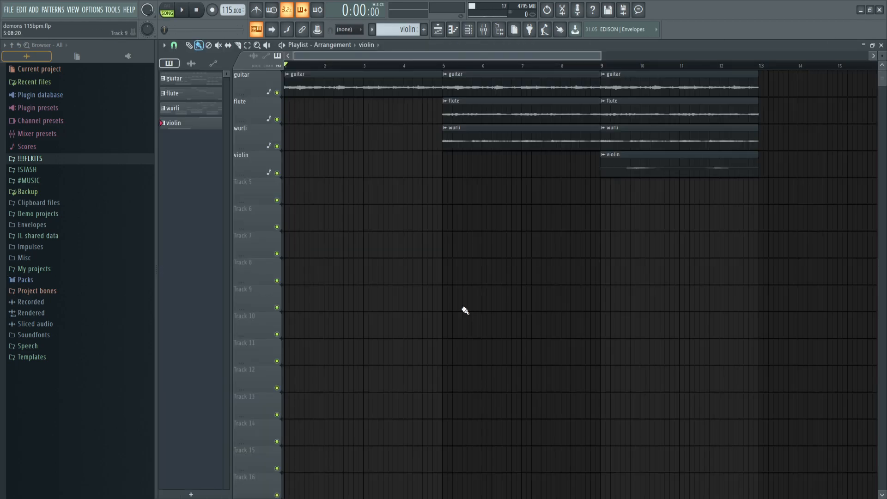
key(space)
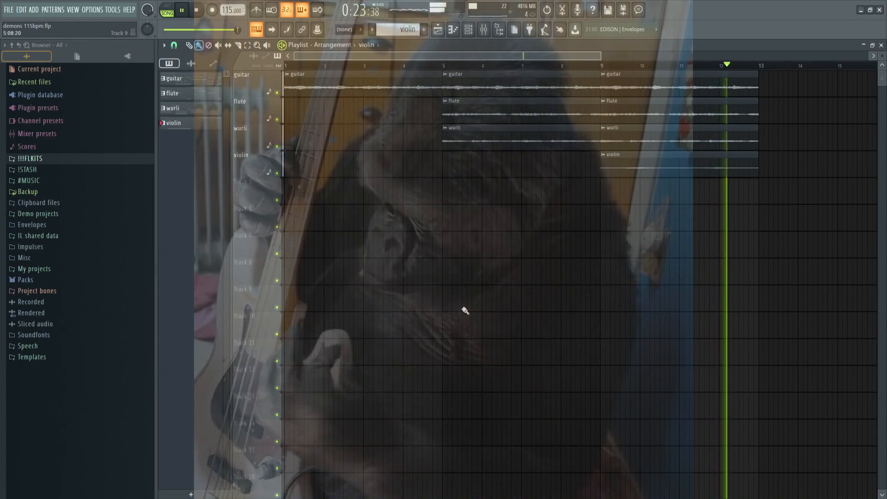
key(space)
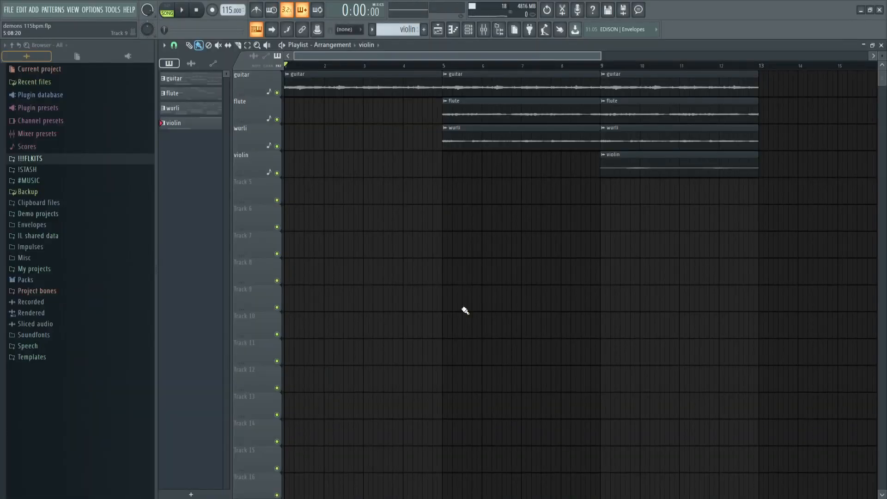